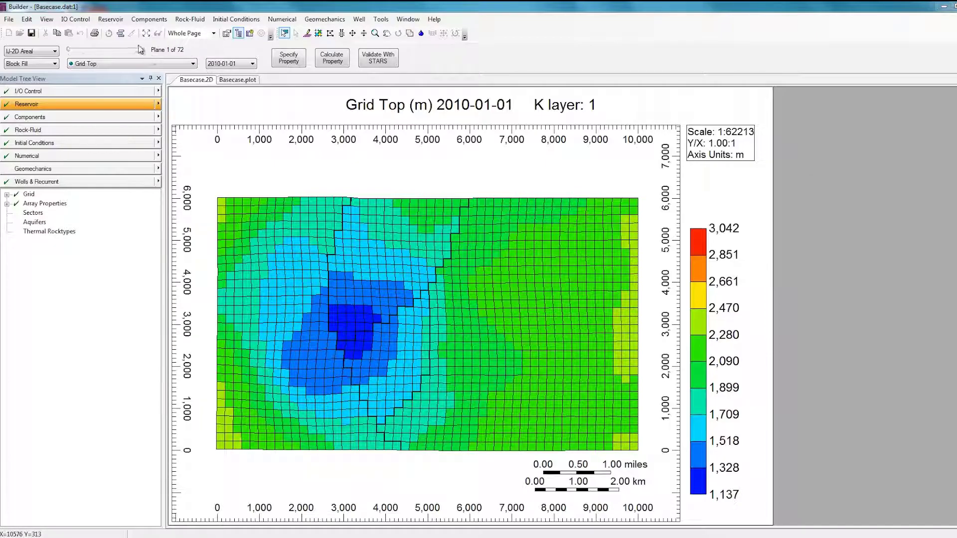
Inspect the geostatistical object's calculation method and variogram settings, then close without changes
{"action": "left_click", "coordinate": [110, 19]}
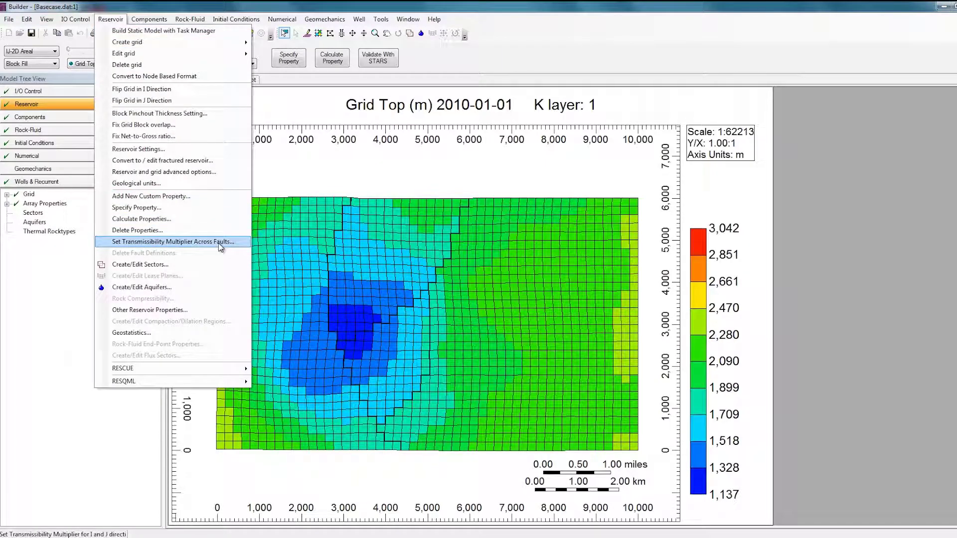
{"action": "left_click", "coordinate": [177, 333]}
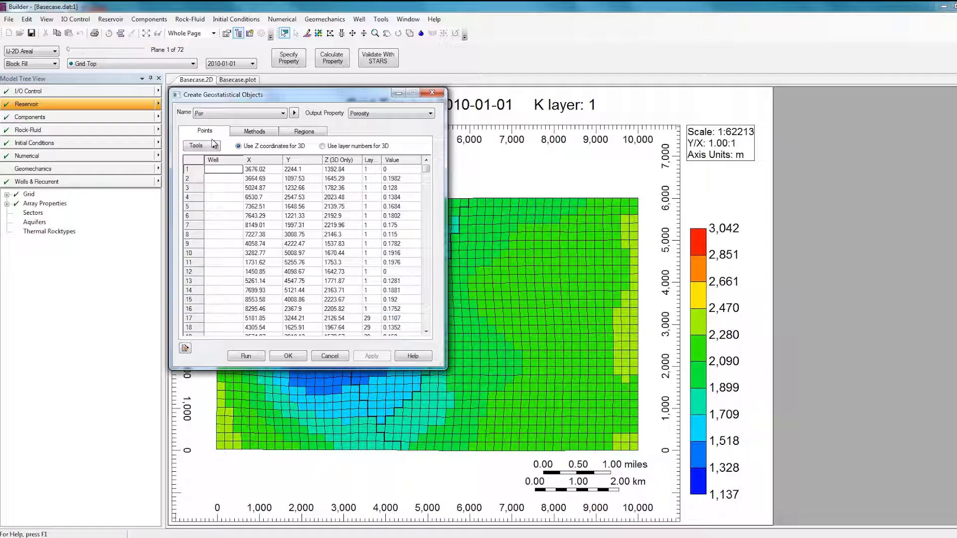
{"action": "left_click", "coordinate": [241, 137]}
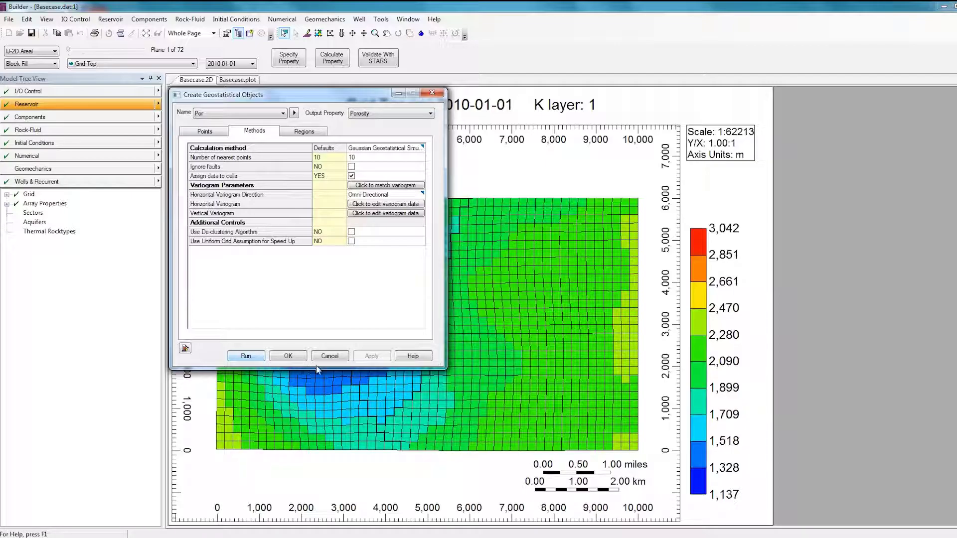
{"action": "left_click", "coordinate": [328, 359]}
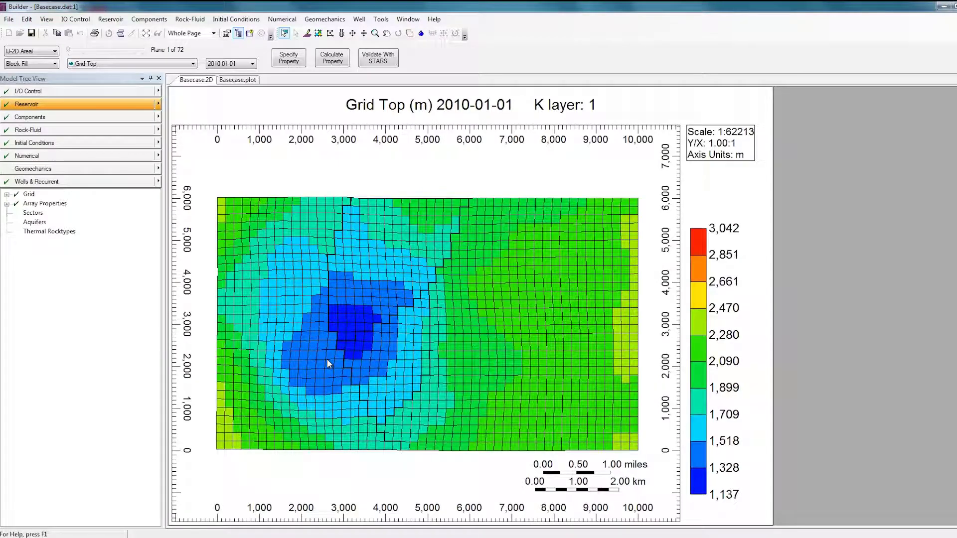
In Property Calculation Scripting, add a new script called 'Porosity'
{"action": "left_click", "coordinate": [9, 20]}
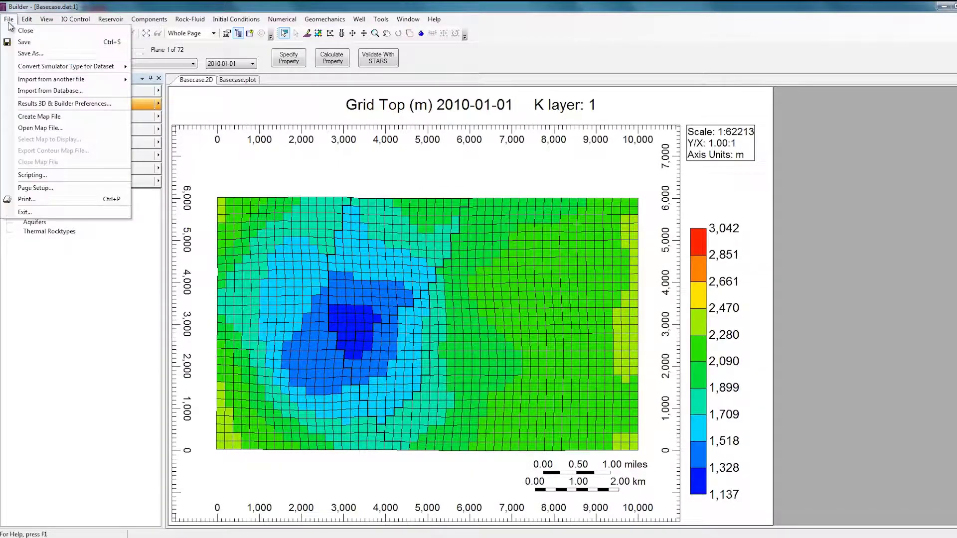
{"action": "left_click", "coordinate": [52, 175]}
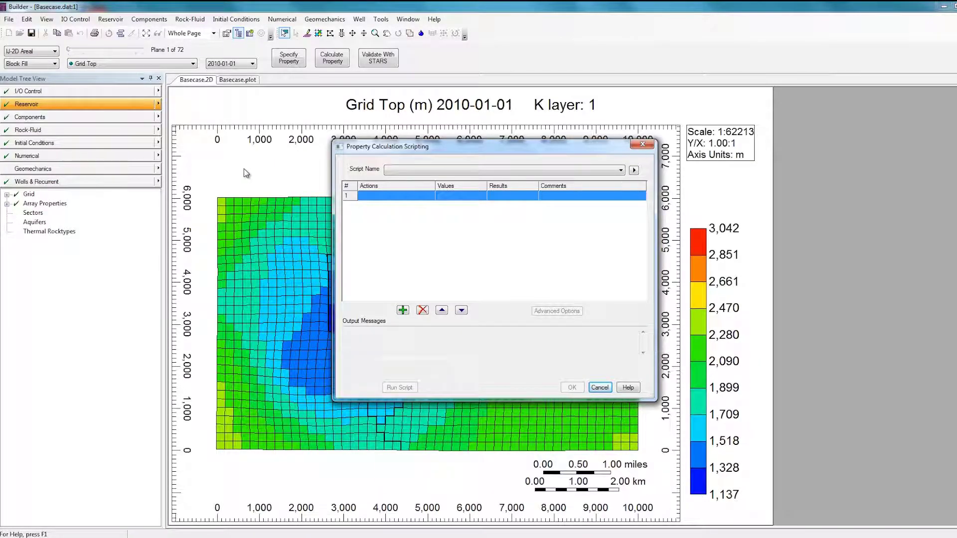
{"action": "left_click", "coordinate": [633, 170]}
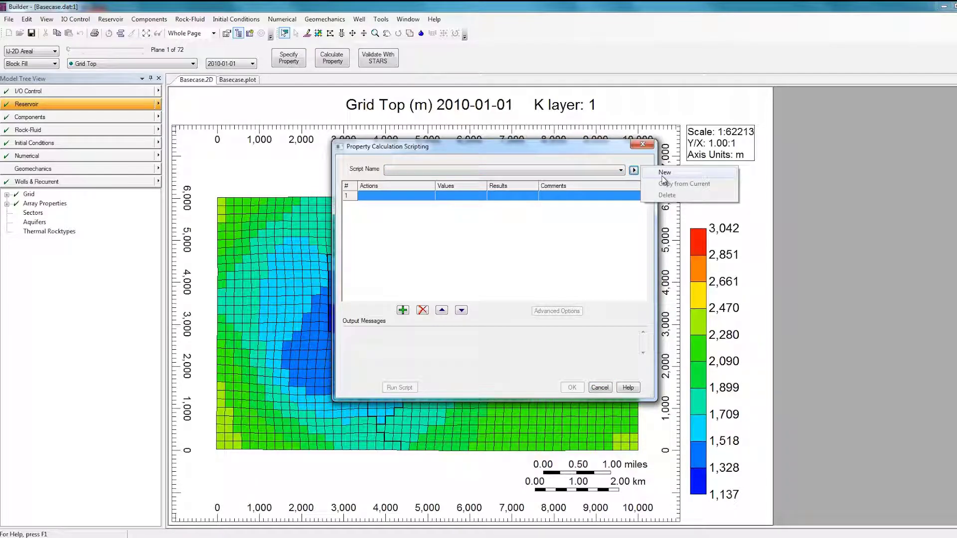
{"action": "left_click", "coordinate": [664, 174]}
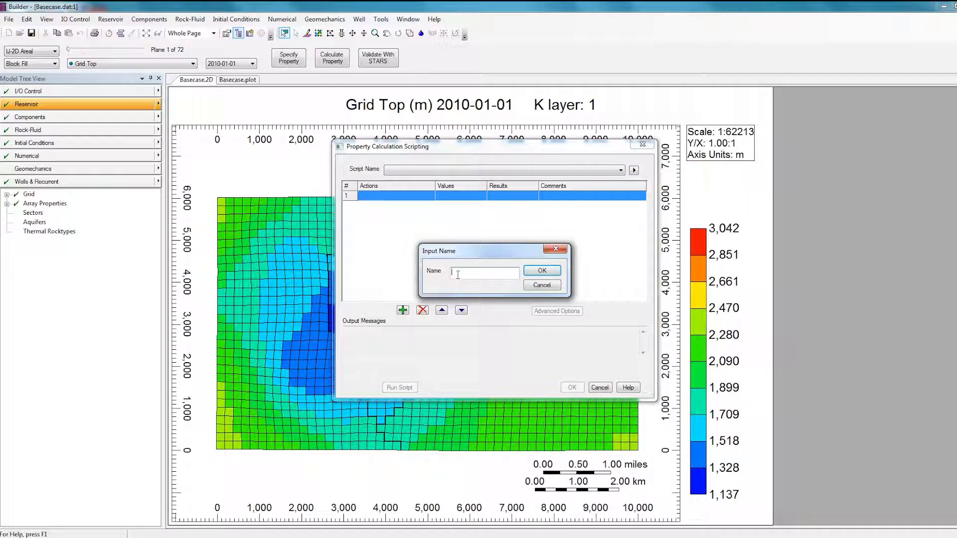
{"action": "type", "text": "Porosity"}
{"action": "left_click", "coordinate": [538, 275]}
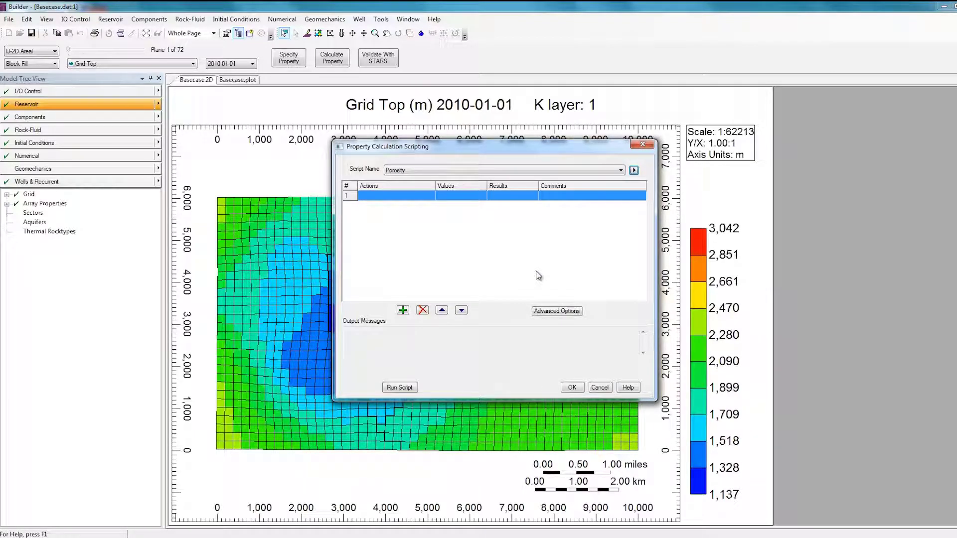
Make row 1 a Repeat Action with its Values cell set to 10
{"action": "right_click", "coordinate": [384, 197]}
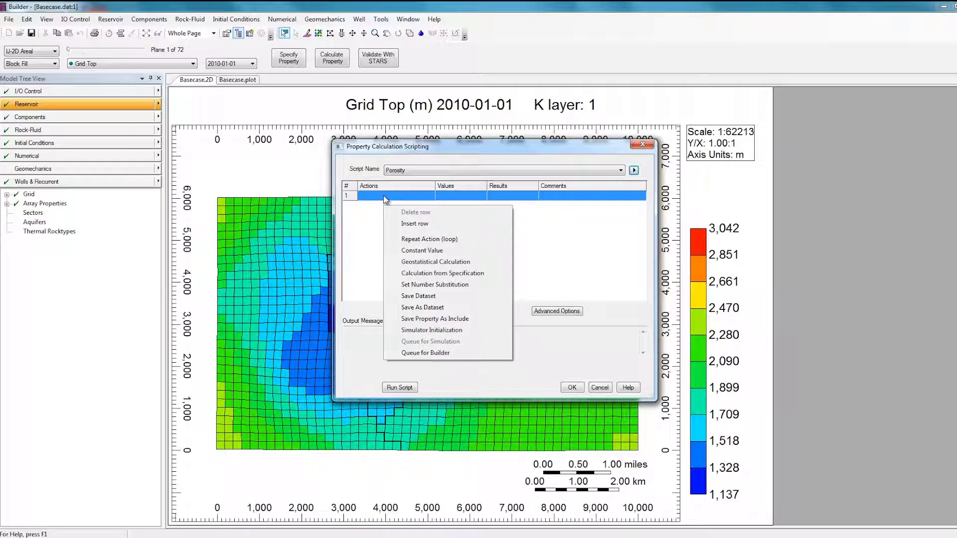
{"action": "left_click", "coordinate": [416, 240]}
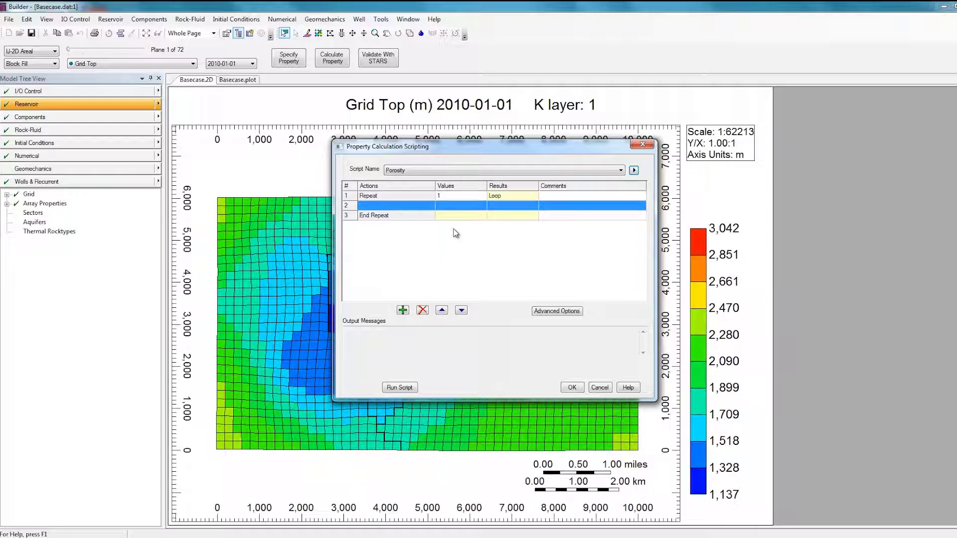
{"action": "left_click", "coordinate": [464, 197]}
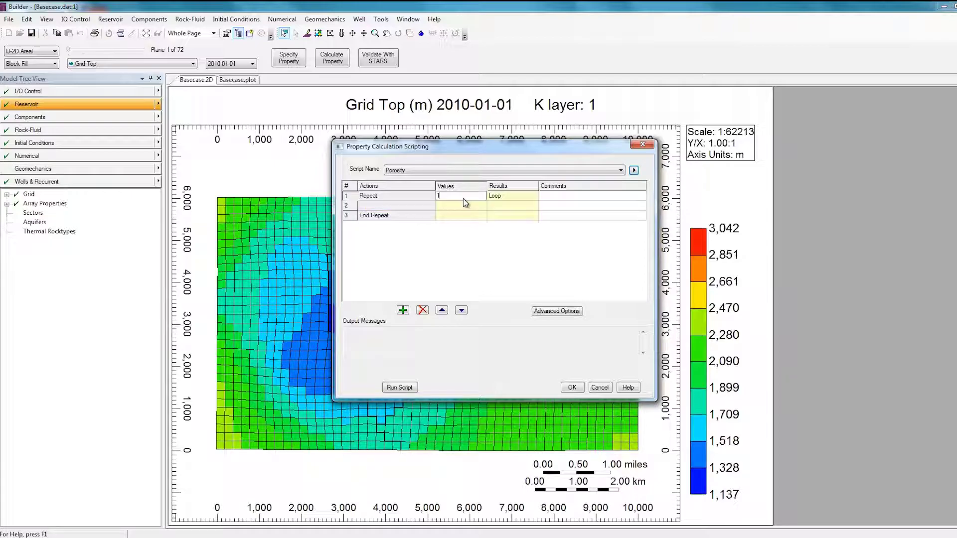
{"action": "type", "text": "10"}
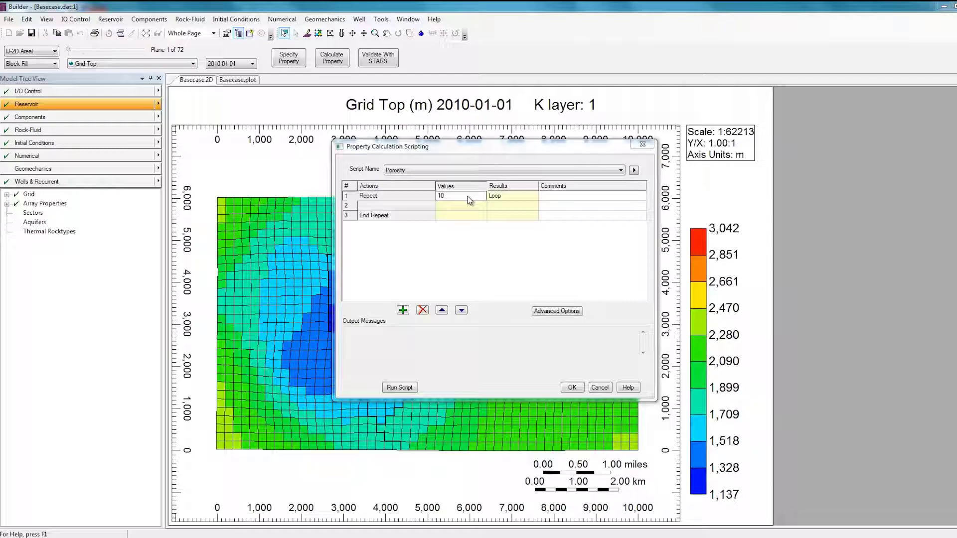
{"action": "left_click", "coordinate": [404, 208]}
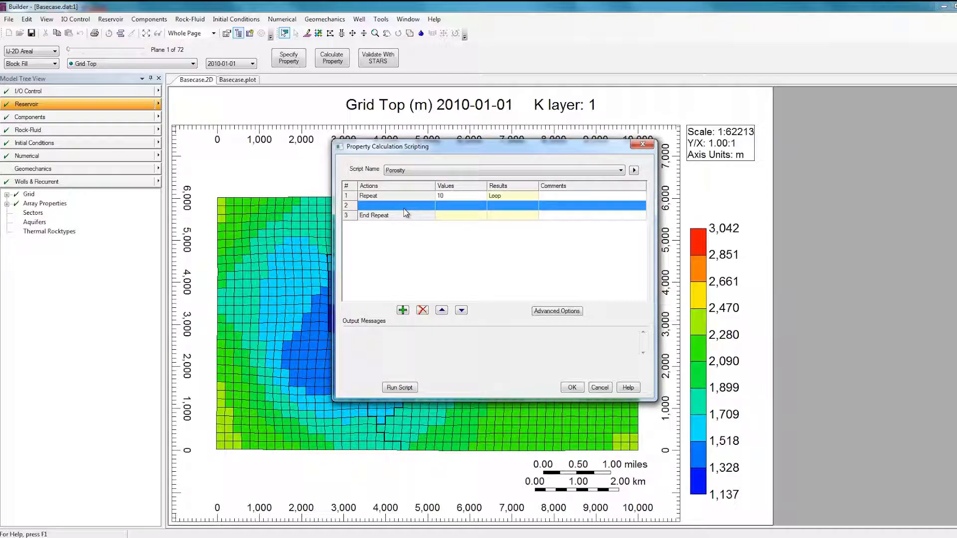
Set row 2 to a Geostatistical Calculation on Por, then add an empty row before End Repeat
{"action": "right_click", "coordinate": [406, 213]}
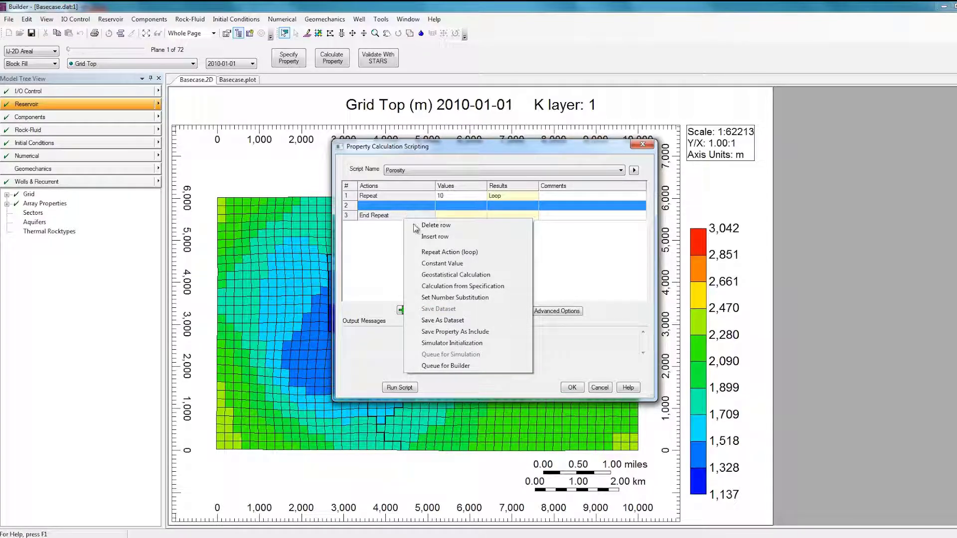
{"action": "left_click", "coordinate": [437, 276]}
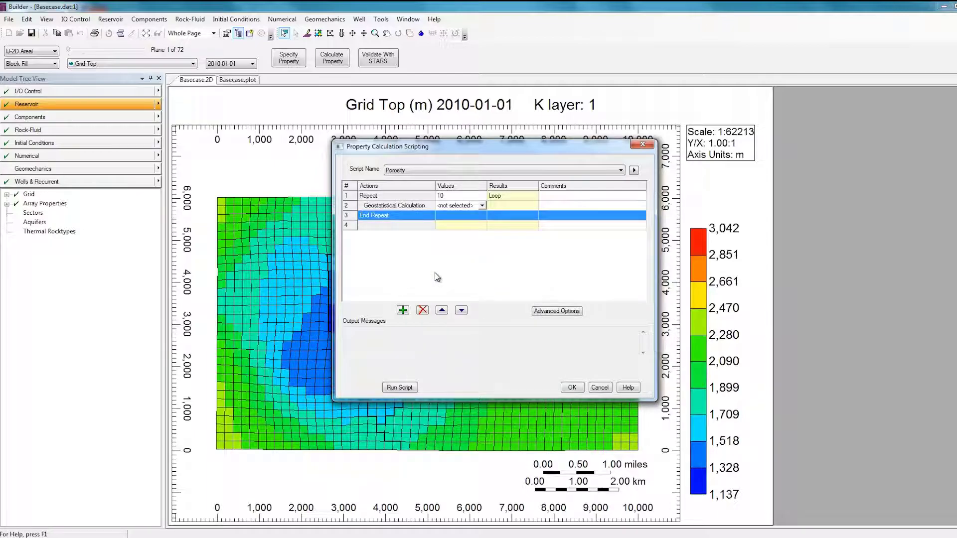
{"action": "left_click", "coordinate": [462, 206]}
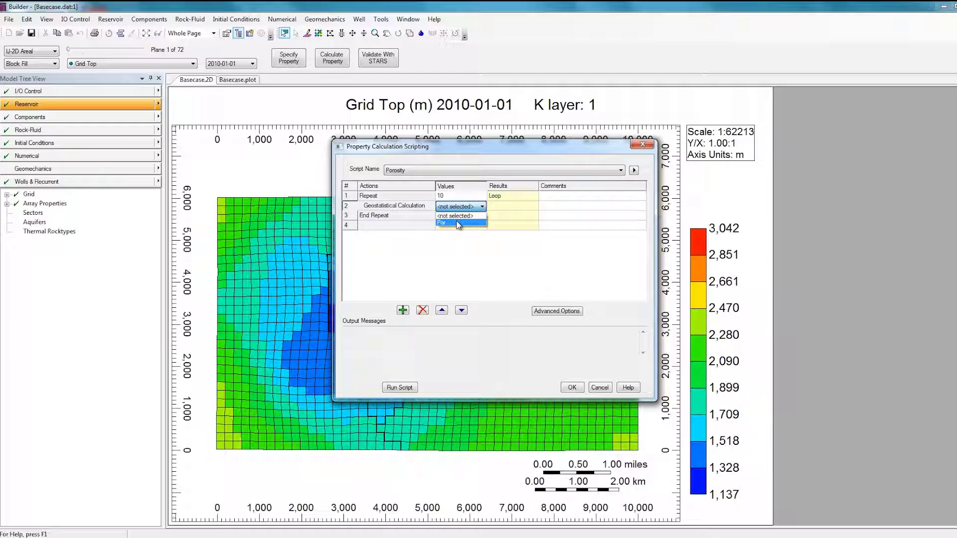
{"action": "left_click", "coordinate": [458, 223]}
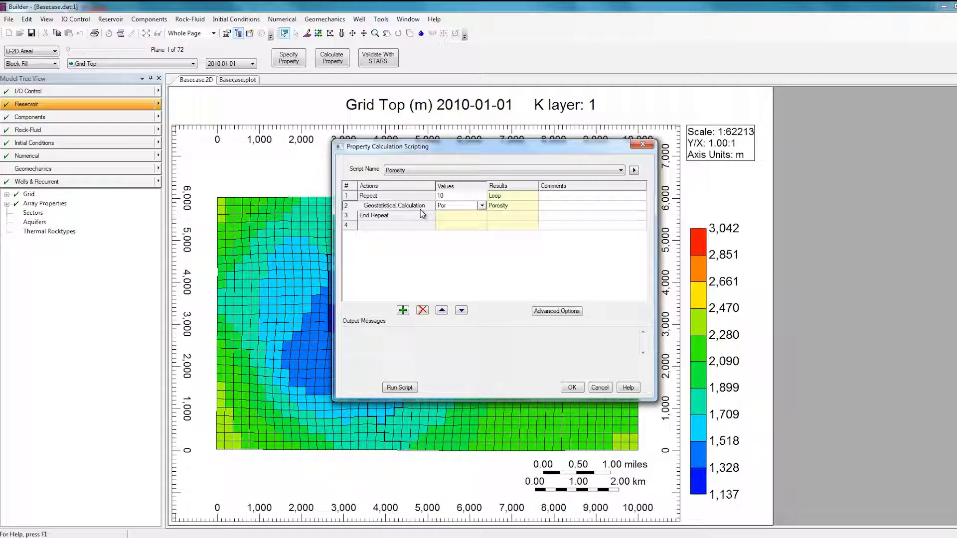
{"action": "left_click", "coordinate": [403, 312]}
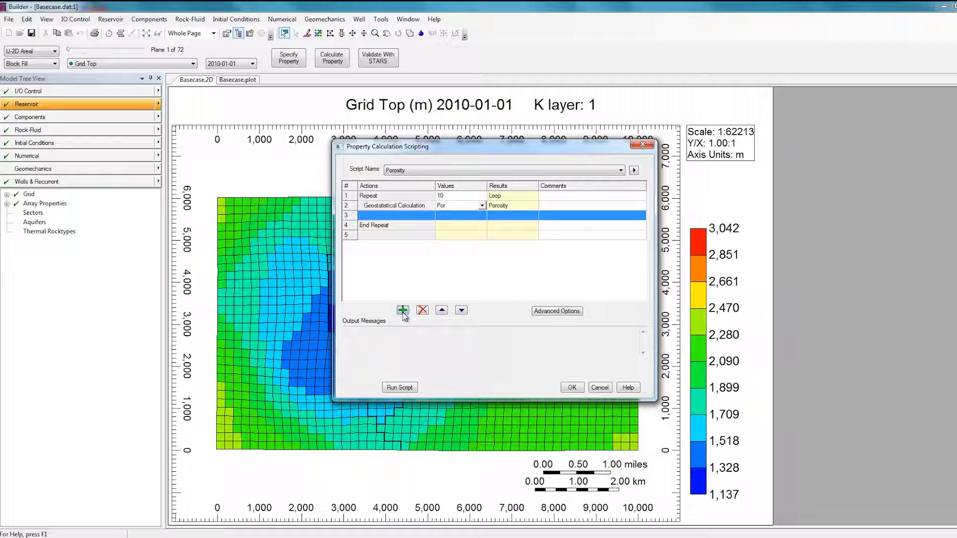
Assign the new empty row the Save Property As Include File action
{"action": "right_click", "coordinate": [380, 222]}
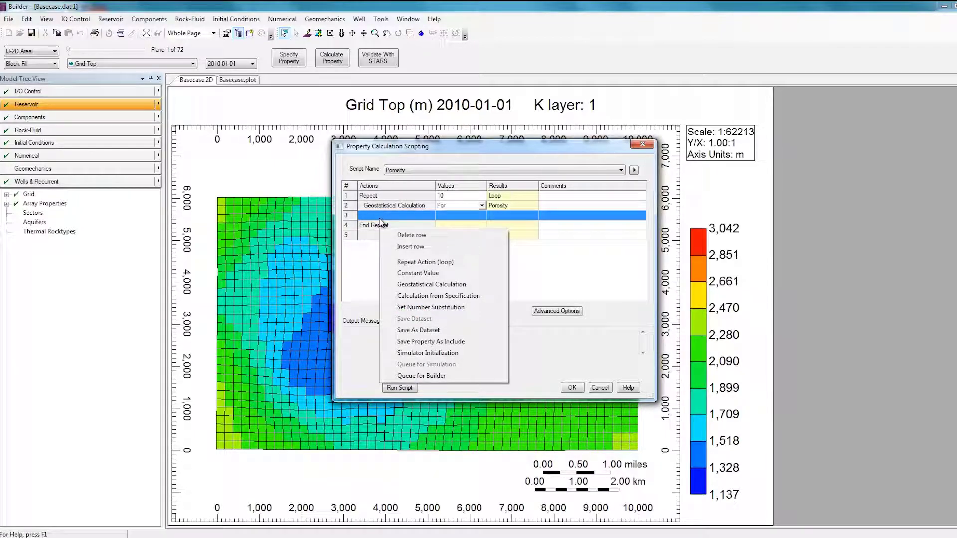
{"action": "left_click", "coordinate": [425, 343]}
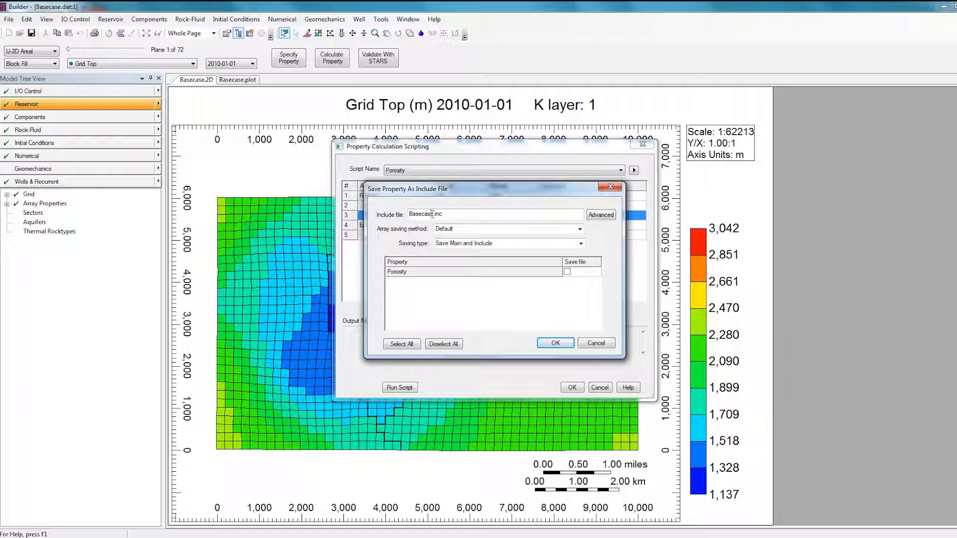
Rename the include file to Porosity.inc, choose Save Include Only, and tick Porosity
{"action": "left_click_drag", "start_coordinate": [433, 214], "coordinate": [399, 216]}
{"action": "key", "text": "BackSpace"}
{"action": "key", "text": "BackSpace"}
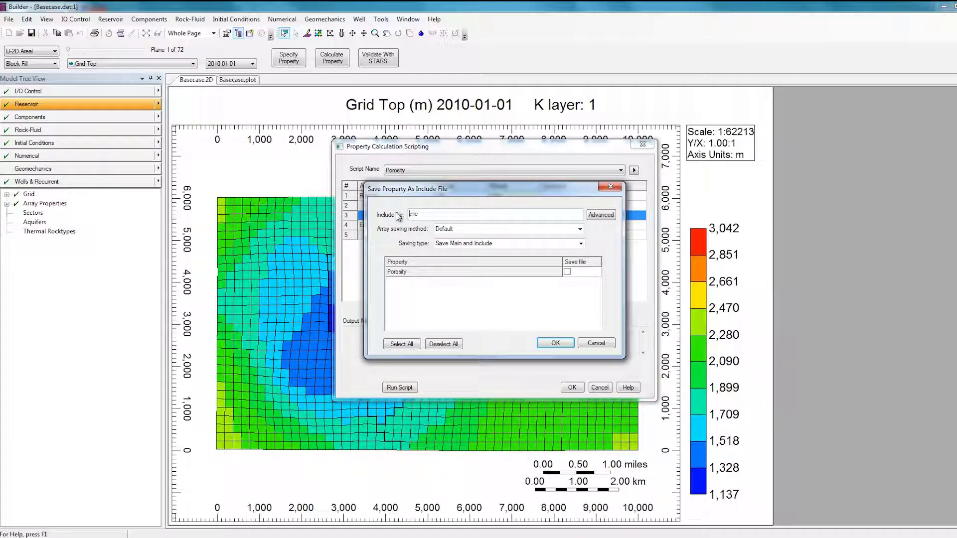
{"action": "type", "text": "Porosity"}
{"action": "left_click", "coordinate": [581, 245]}
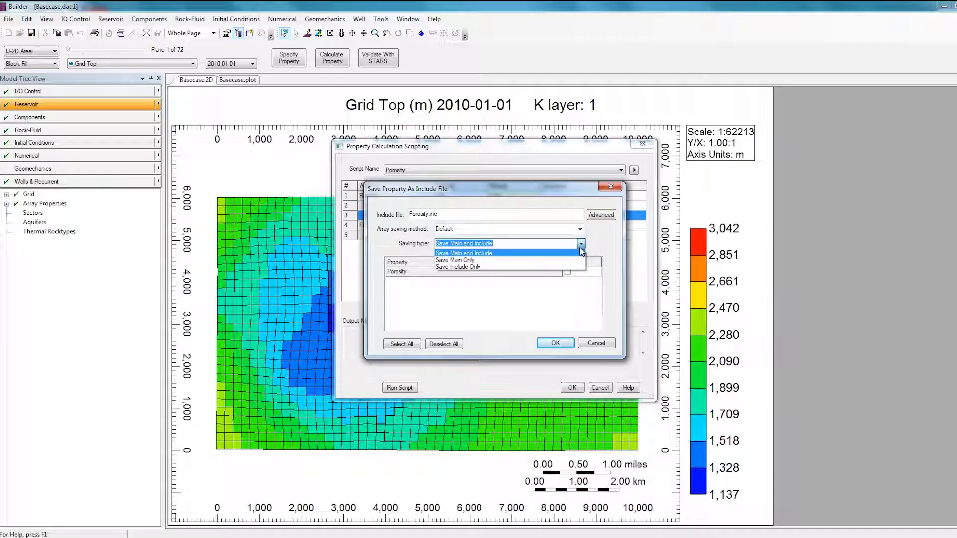
{"action": "left_click", "coordinate": [486, 268]}
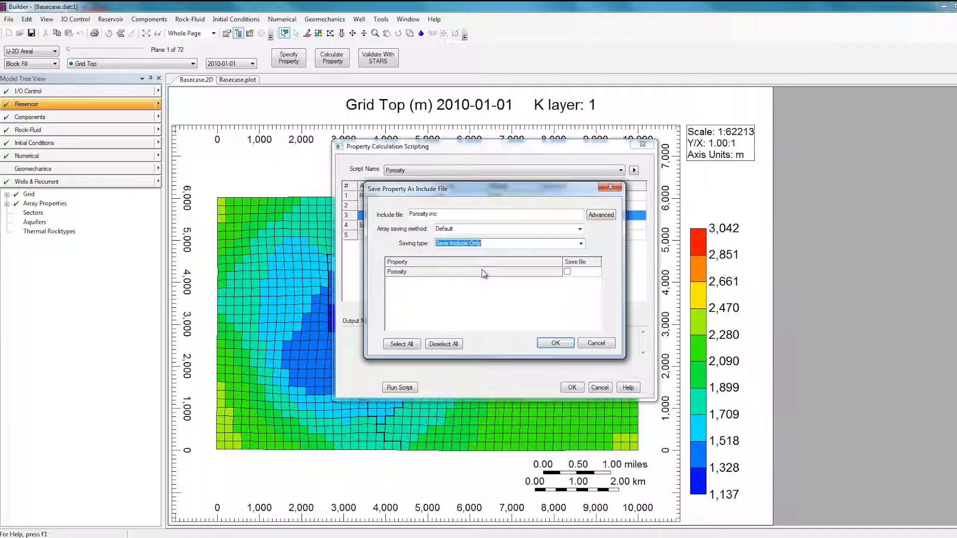
{"action": "left_click", "coordinate": [567, 272]}
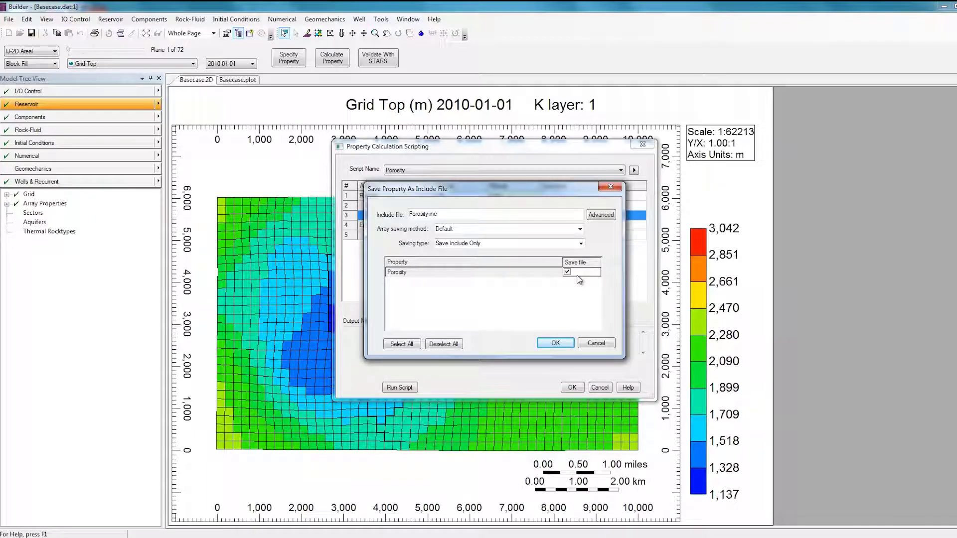
{"action": "left_click", "coordinate": [561, 342]}
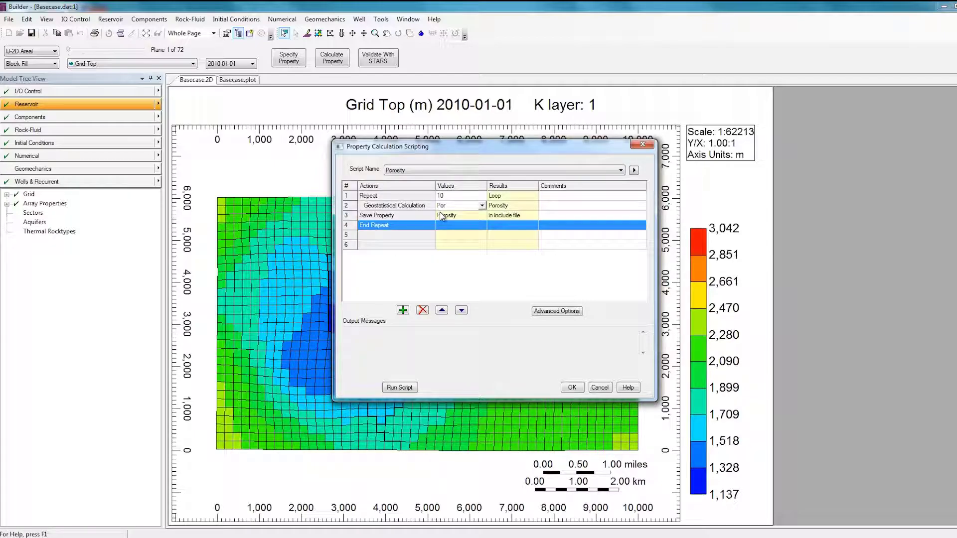
Check the Geostatistical Calculation, Save Property and End Repeat rows, then run the script
{"action": "left_click", "coordinate": [421, 207]}
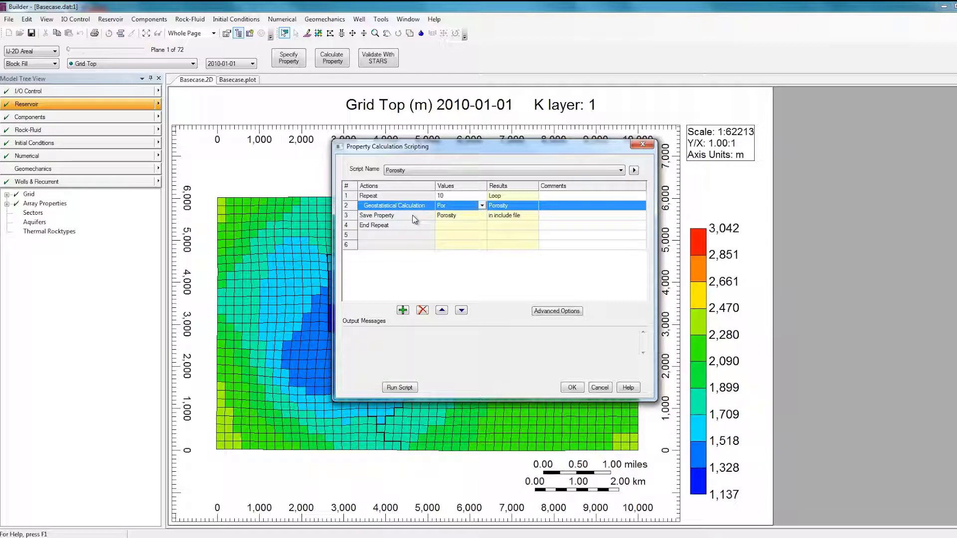
{"action": "left_click", "coordinate": [413, 217]}
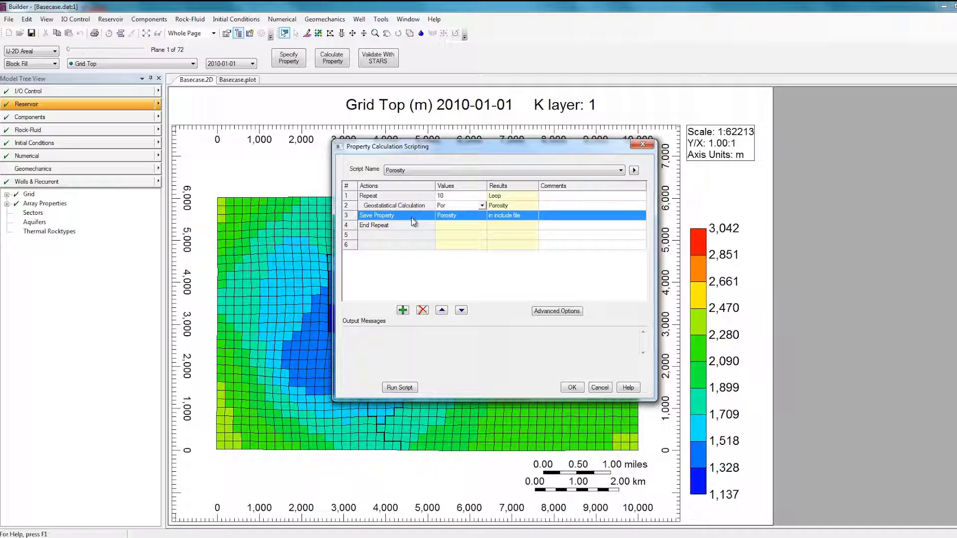
{"action": "left_click", "coordinate": [409, 225]}
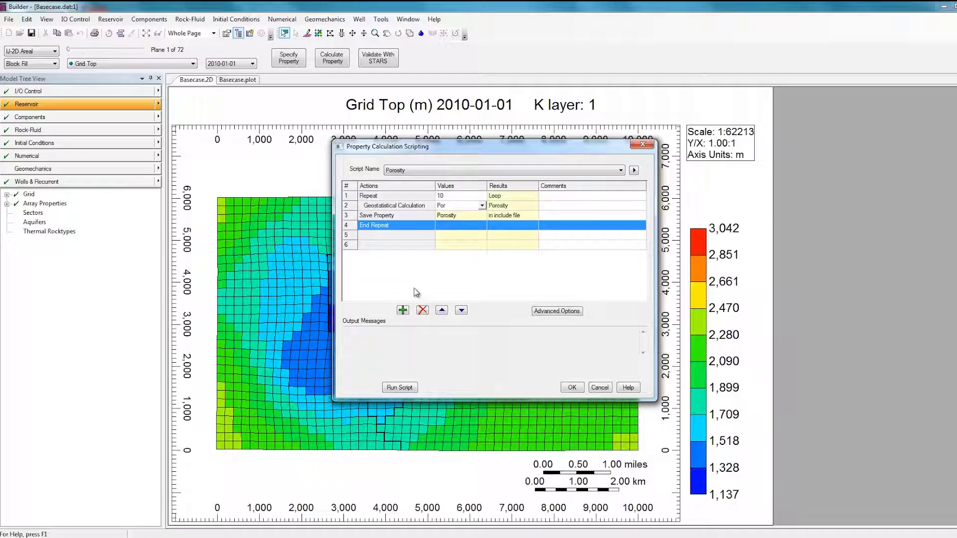
{"action": "left_click", "coordinate": [407, 388]}
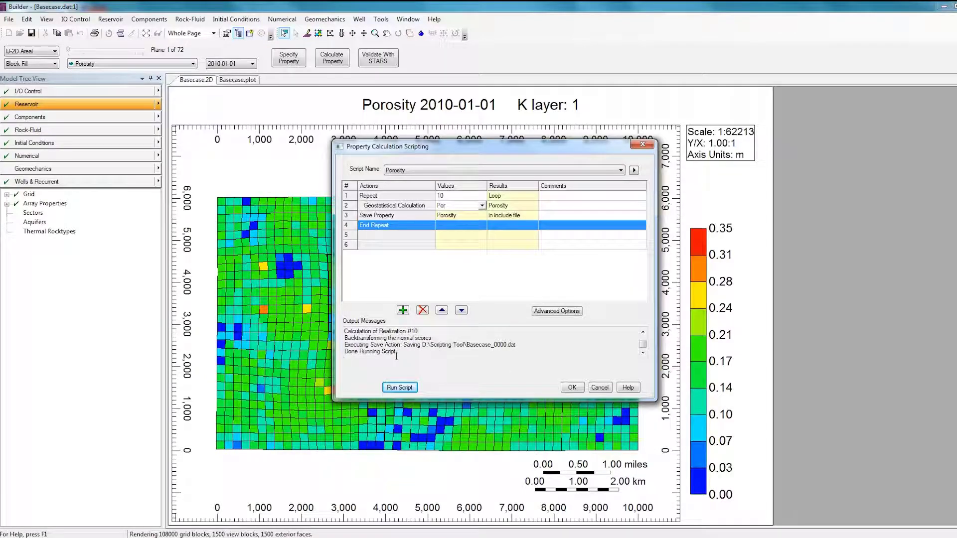
Read the 'Done Running Script' message in the script output
{"action": "left_click_drag", "start_coordinate": [339, 355], "coordinate": [416, 353]}
{"action": "left_click", "coordinate": [415, 353]}
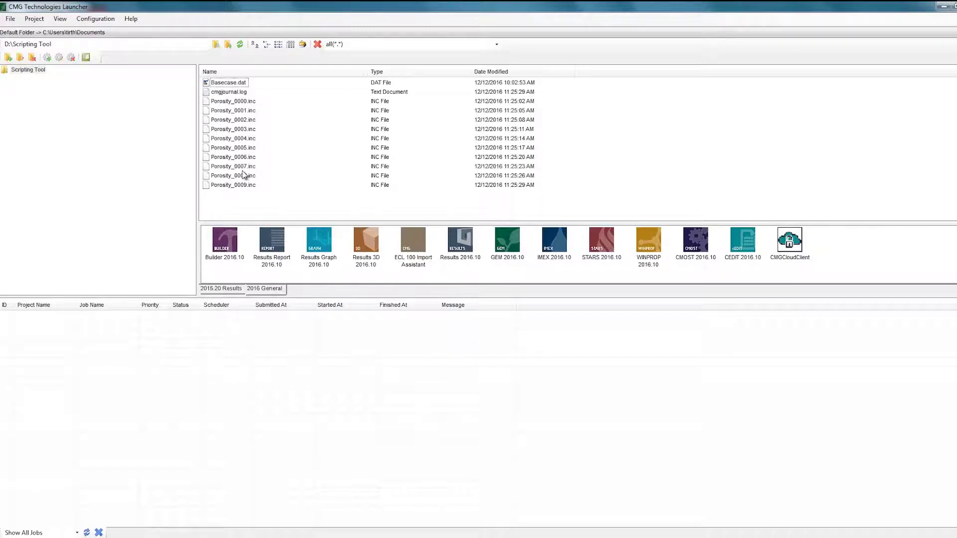
Open Porosity_0002.inc with TextPad from the Launcher
{"action": "right_click", "coordinate": [240, 122]}
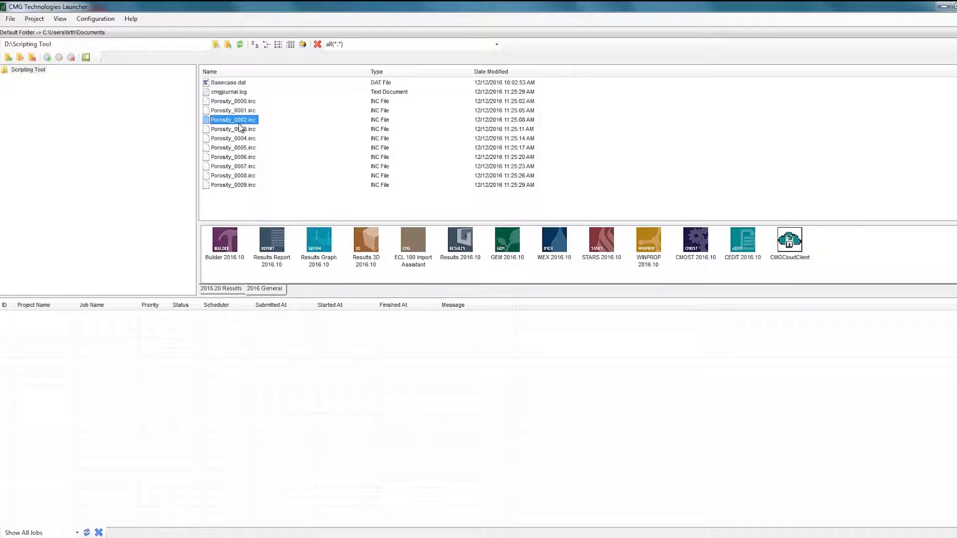
{"action": "mouse_move", "coordinate": [249, 253]}
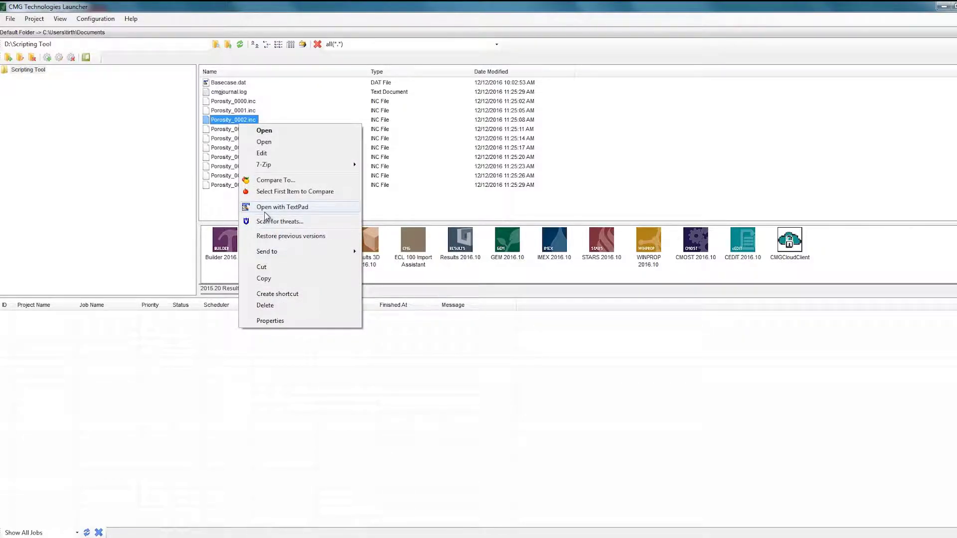
{"action": "left_click", "coordinate": [269, 207]}
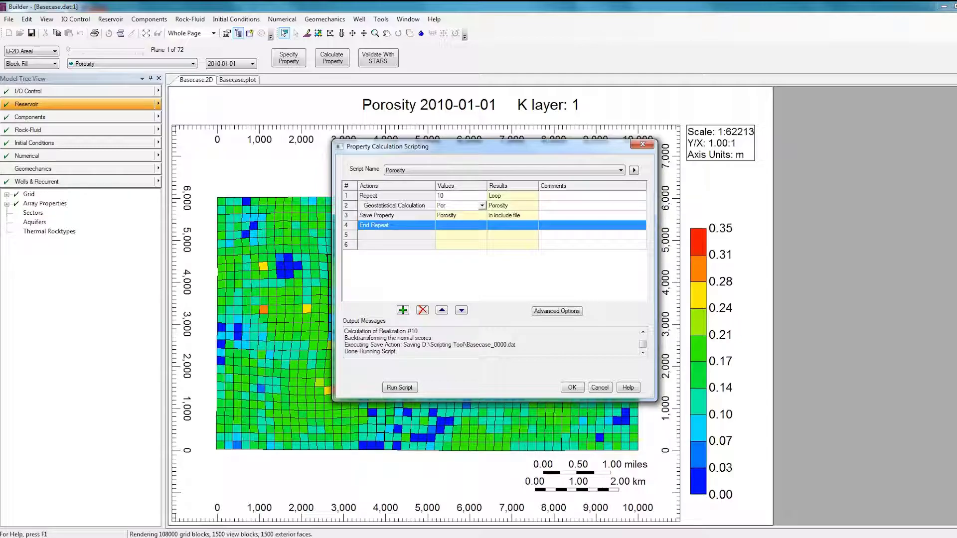
Delete the Save Property step and insert a blank row inside the loop
{"action": "left_click", "coordinate": [351, 216]}
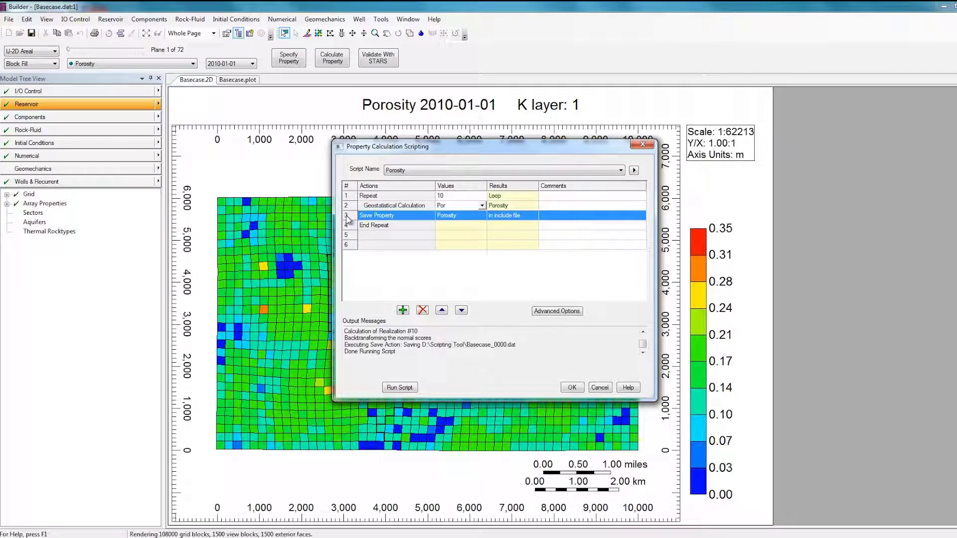
{"action": "left_click", "coordinate": [422, 310]}
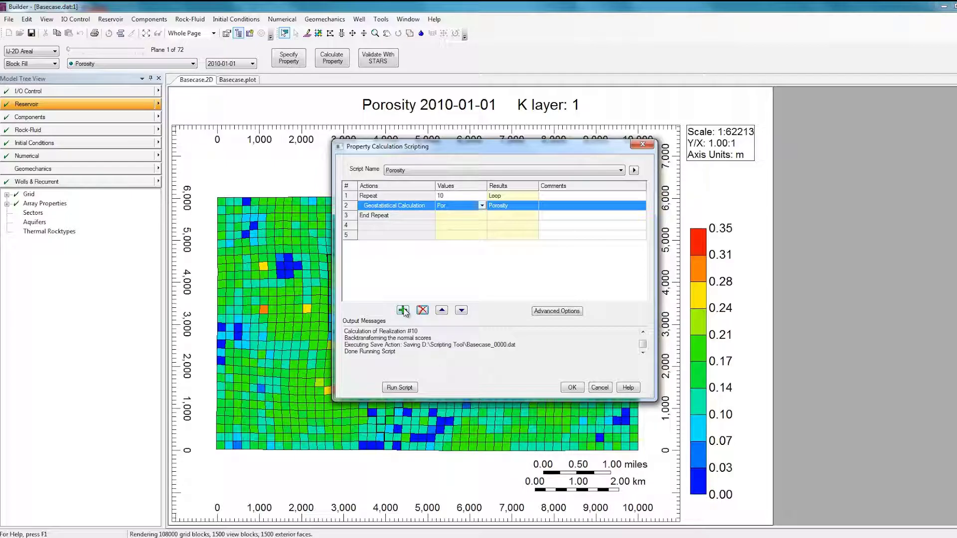
{"action": "left_click", "coordinate": [404, 310]}
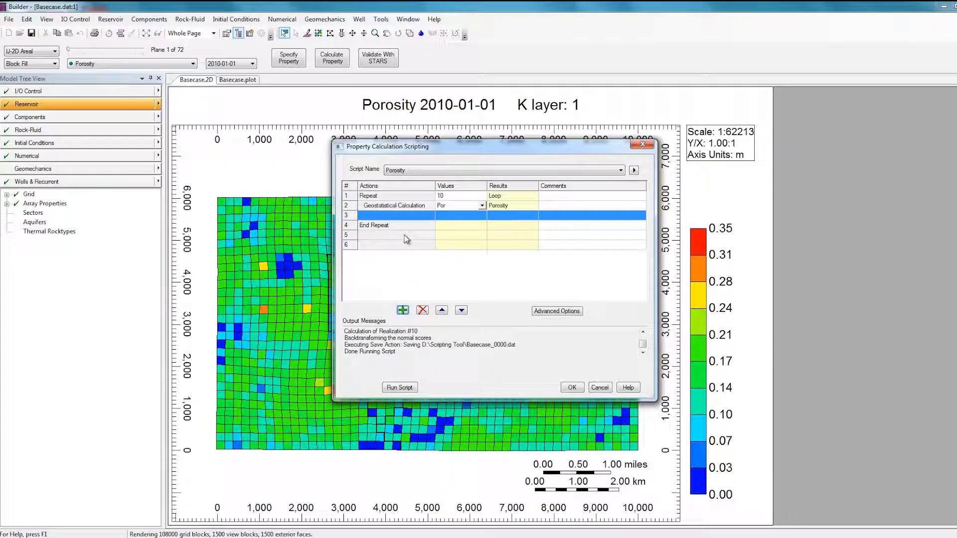
Make the blank row a Save As Dataset step with base name Por
{"action": "right_click", "coordinate": [401, 219]}
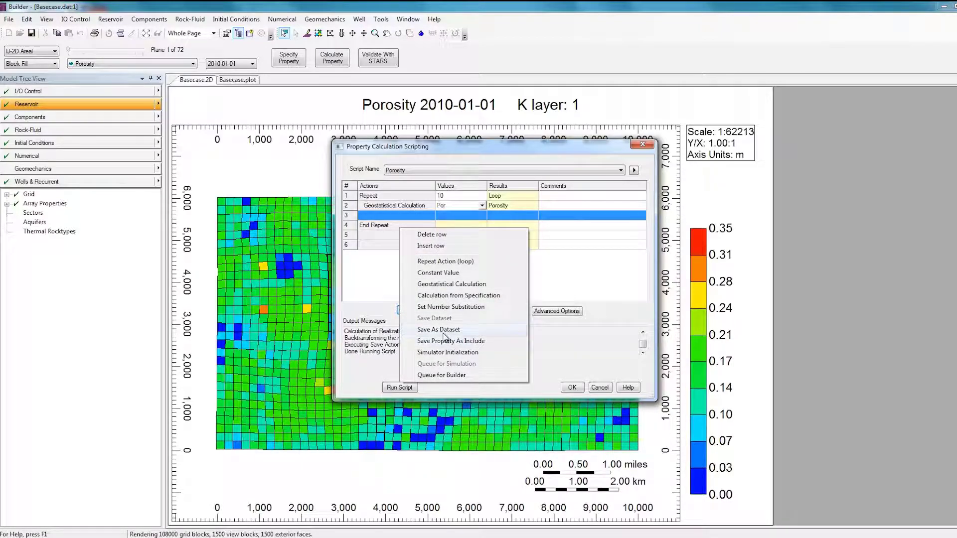
{"action": "left_click", "coordinate": [443, 332]}
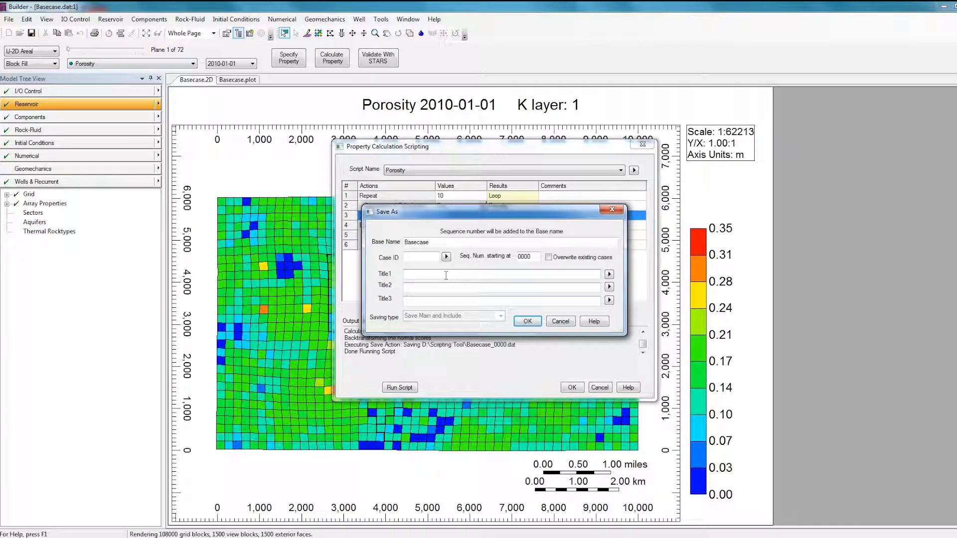
{"action": "left_click_drag", "start_coordinate": [447, 244], "coordinate": [381, 248]}
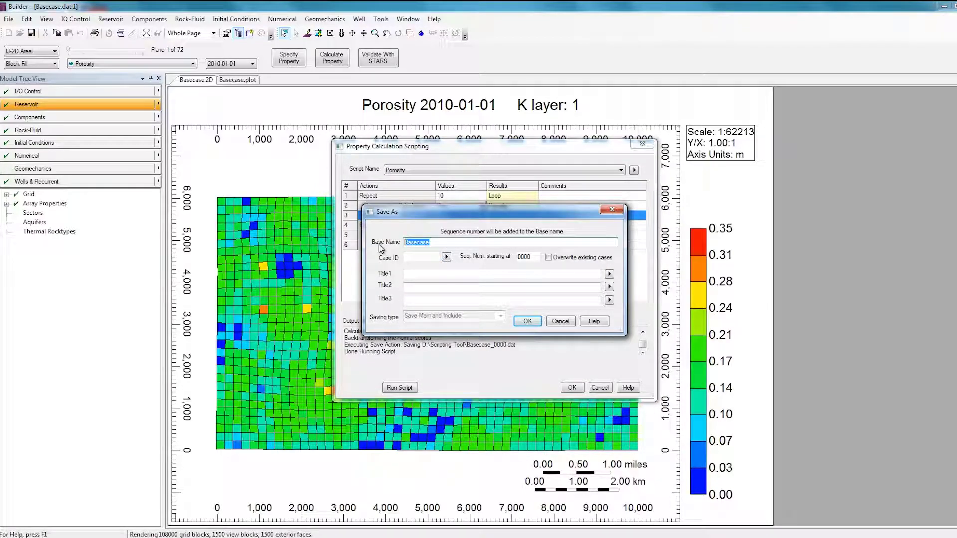
{"action": "type", "text": "Por"}
{"action": "left_click", "coordinate": [526, 322]}
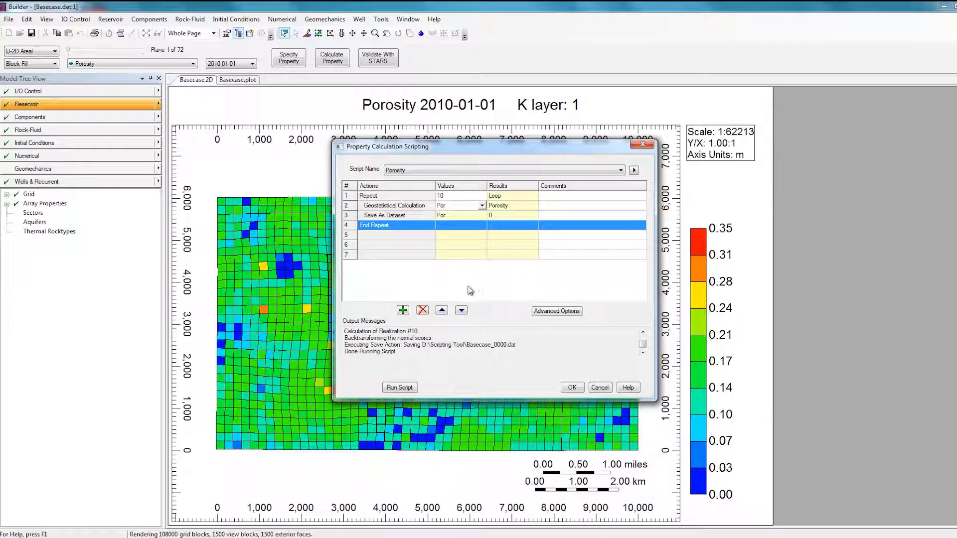
Insert a Queue for Simulation row after Save As Dataset, using 2 processors
{"action": "left_click", "coordinate": [395, 219]}
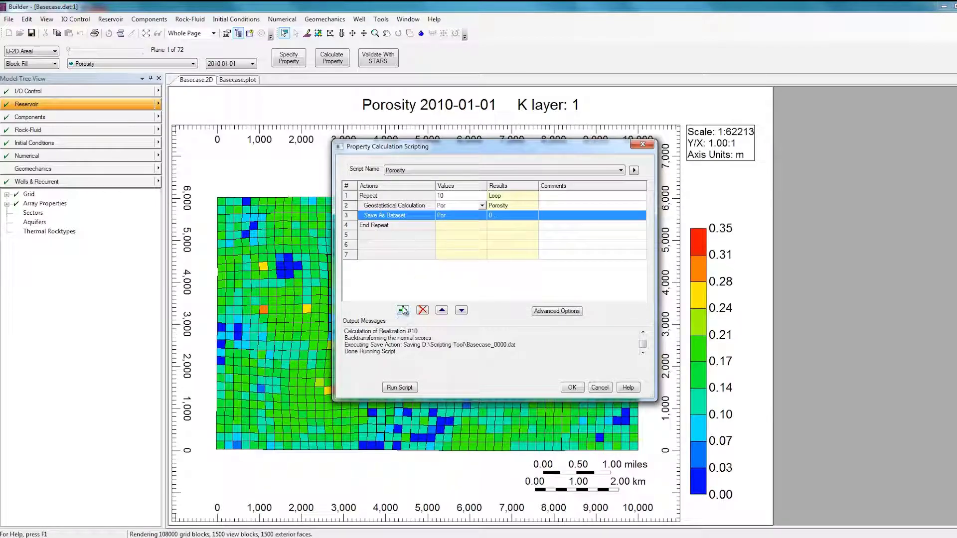
{"action": "left_click", "coordinate": [403, 310]}
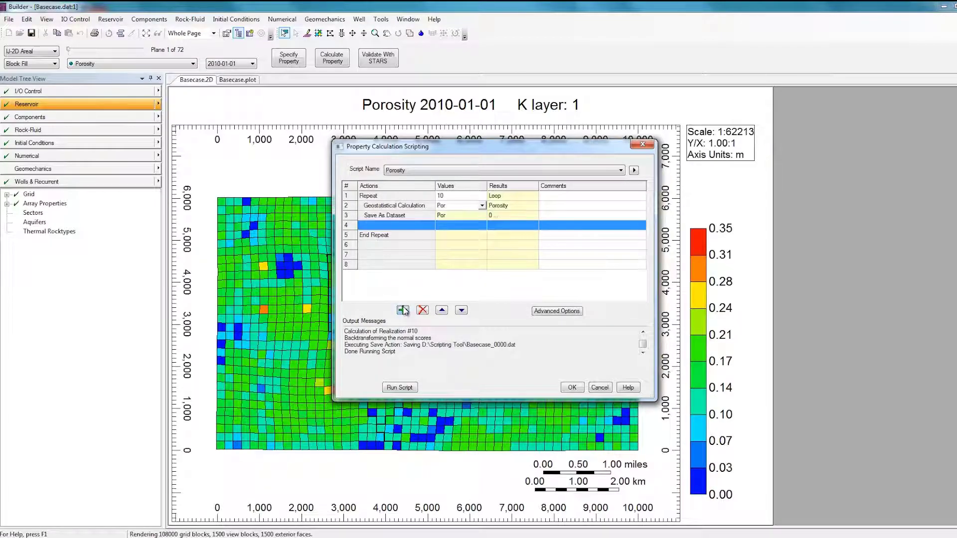
{"action": "right_click", "coordinate": [404, 236]}
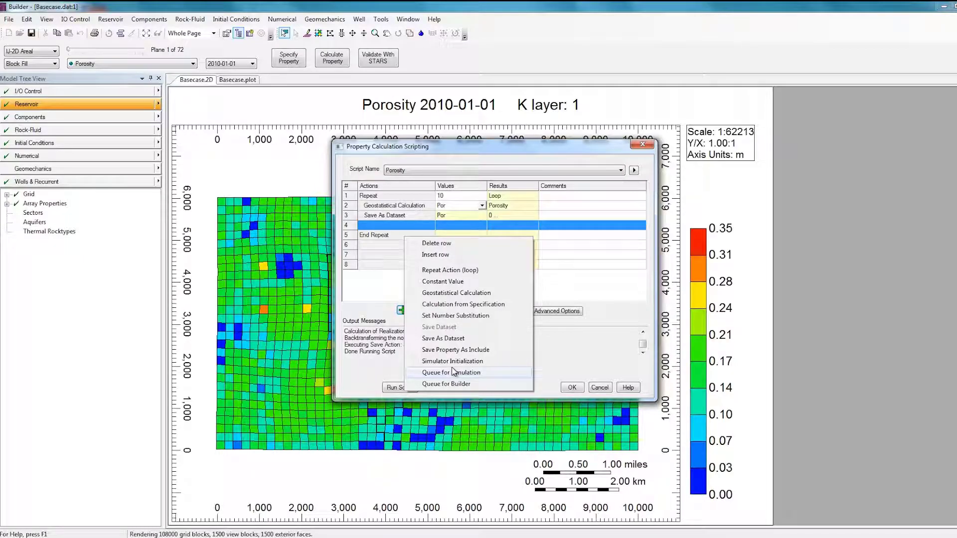
{"action": "left_click", "coordinate": [454, 372]}
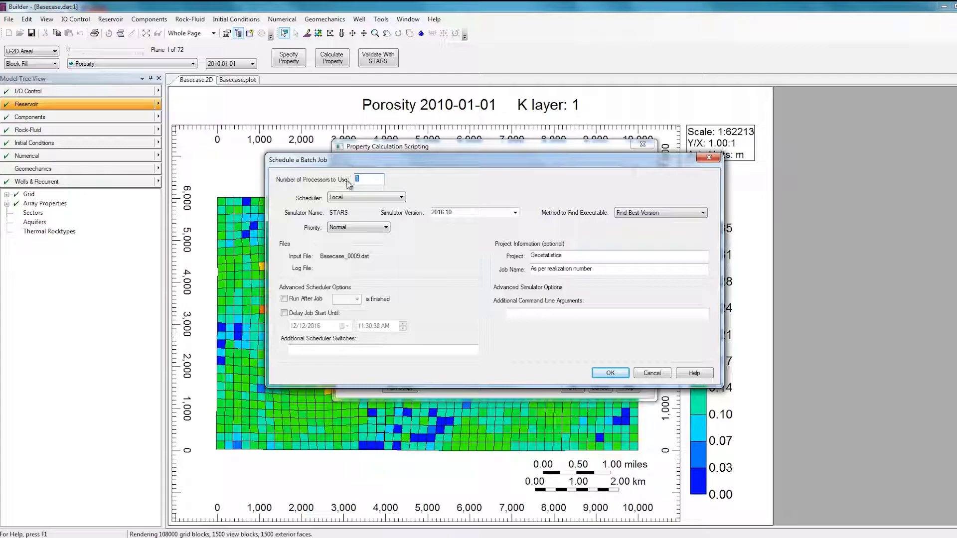
{"action": "type", "text": "2"}
{"action": "left_click", "coordinate": [613, 373]}
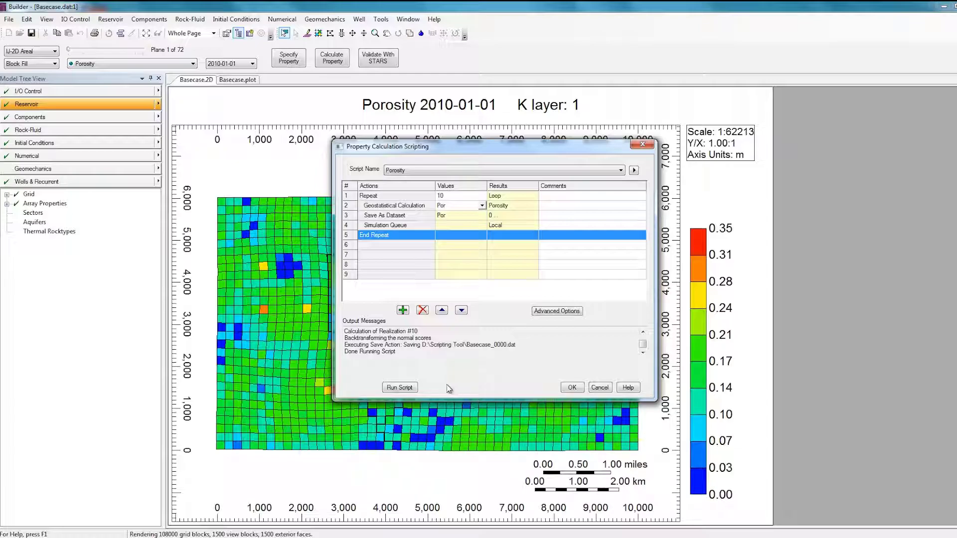
Run the revised Porosity script so it starts writing Por_xxxx.dat realizations
{"action": "left_click", "coordinate": [400, 388]}
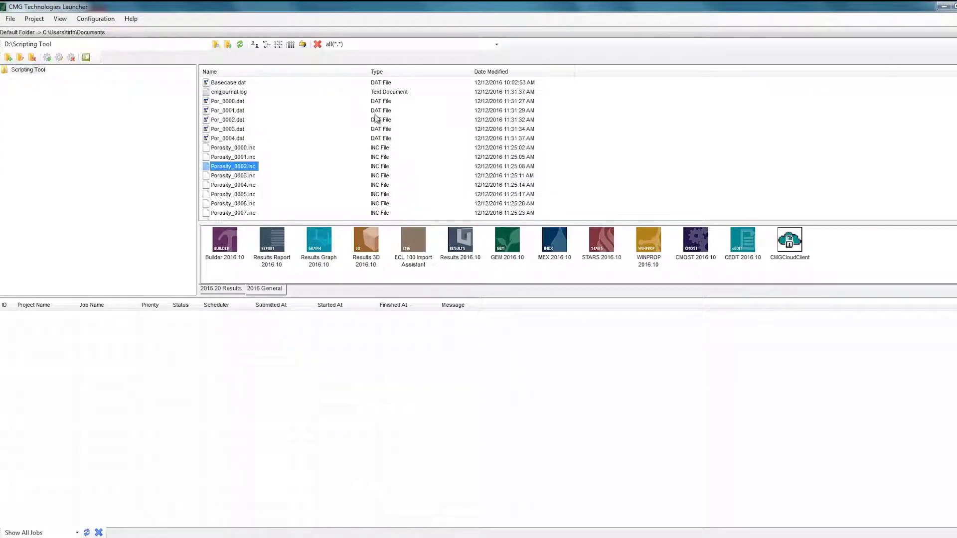
Bring up the Launcher's Scripting Tool file list to watch the new Por datasets appear
{"action": "left_click", "coordinate": [352, 46]}
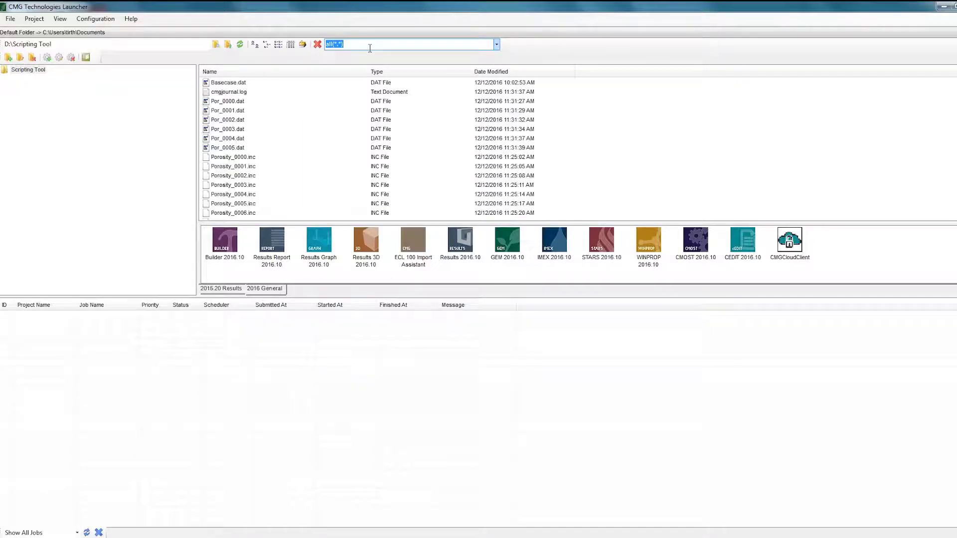
{"action": "left_click", "coordinate": [262, 100]}
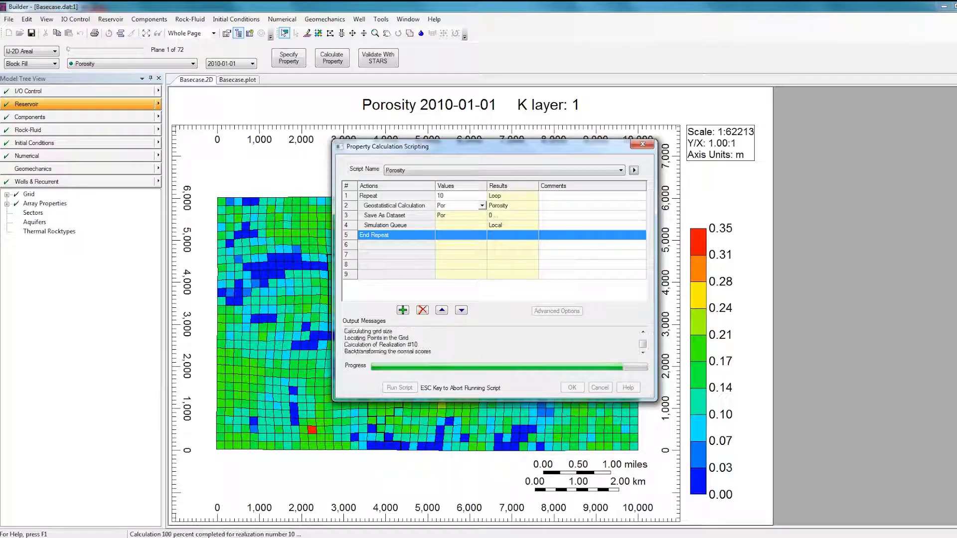
Review Builder's output messages confirming Por_0009.dat was saved and queued for STARS
{"action": "left_click_drag", "start_coordinate": [462, 354], "coordinate": [347, 351]}
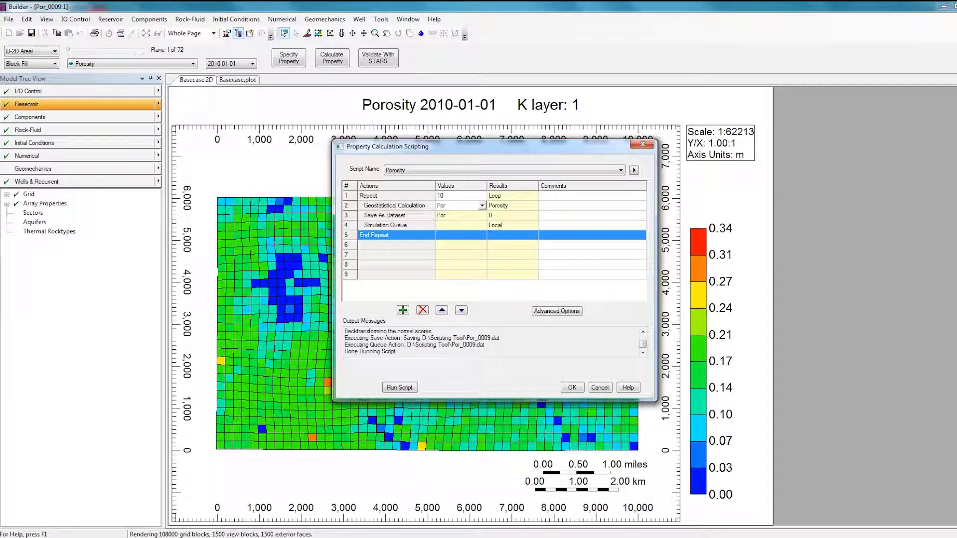